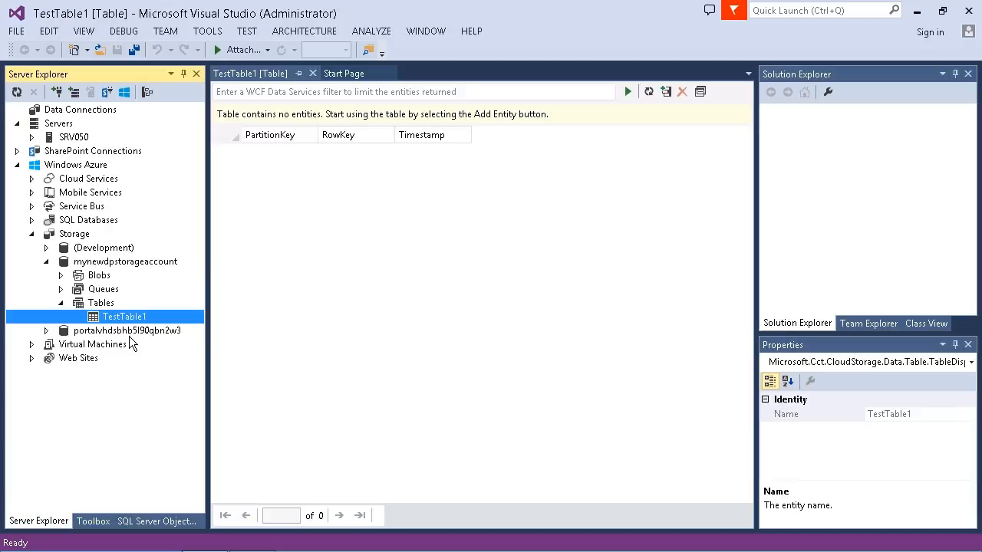
Step: Switch to Azure Storage Explorer and view the entity upload options for TestTable1 without uploading anything
left_click(916, 11)
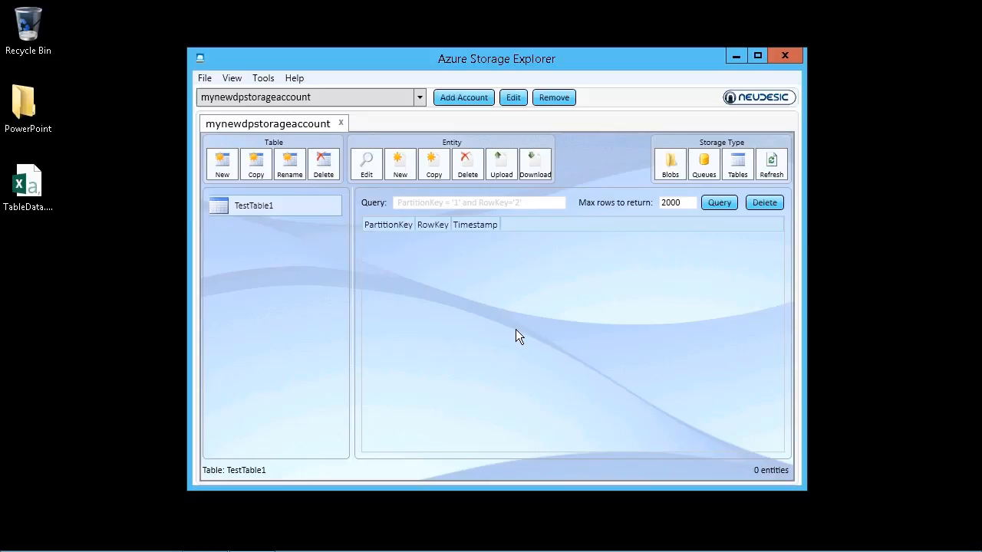
left_click(512, 176)
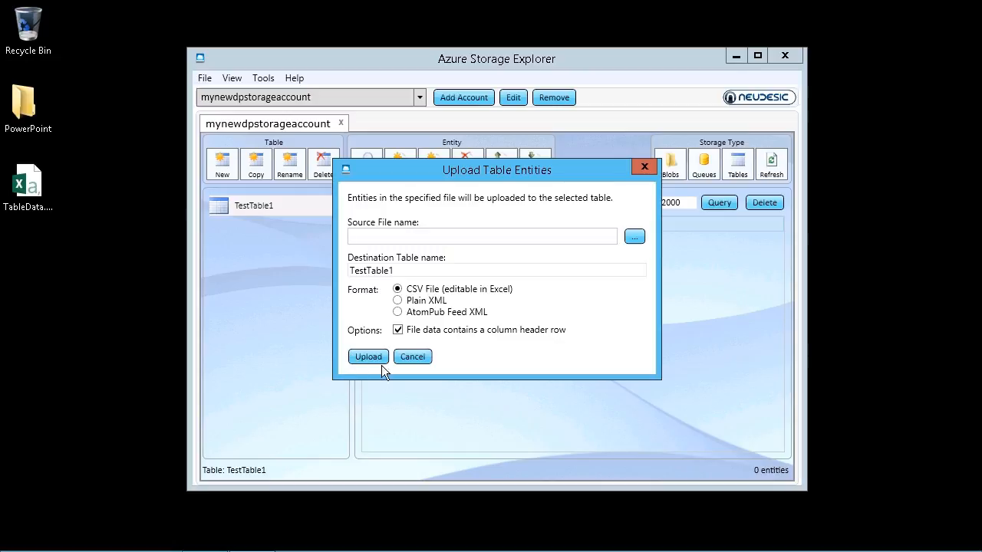
left_click(424, 364)
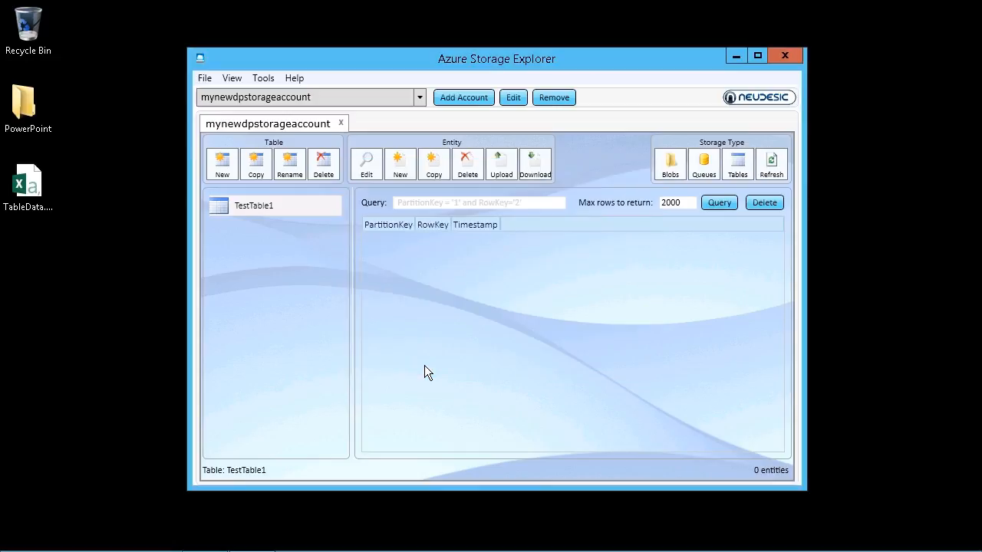
Step: Open TableData.csv from the desktop in Excel and examine its PartitionKey, RowKey, Desc, ID:int and Location columns, widening the first two
left_click(42, 194)
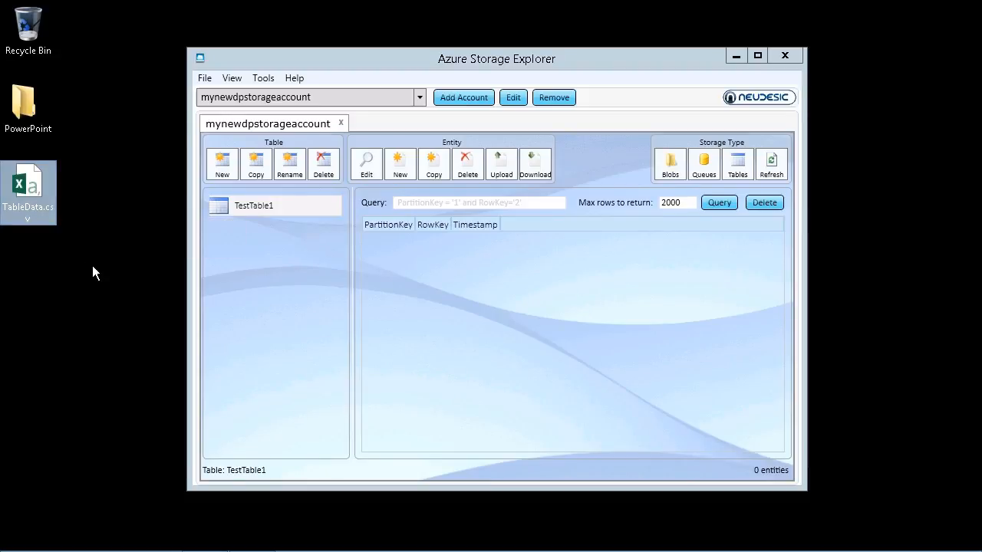
double_click(38, 212)
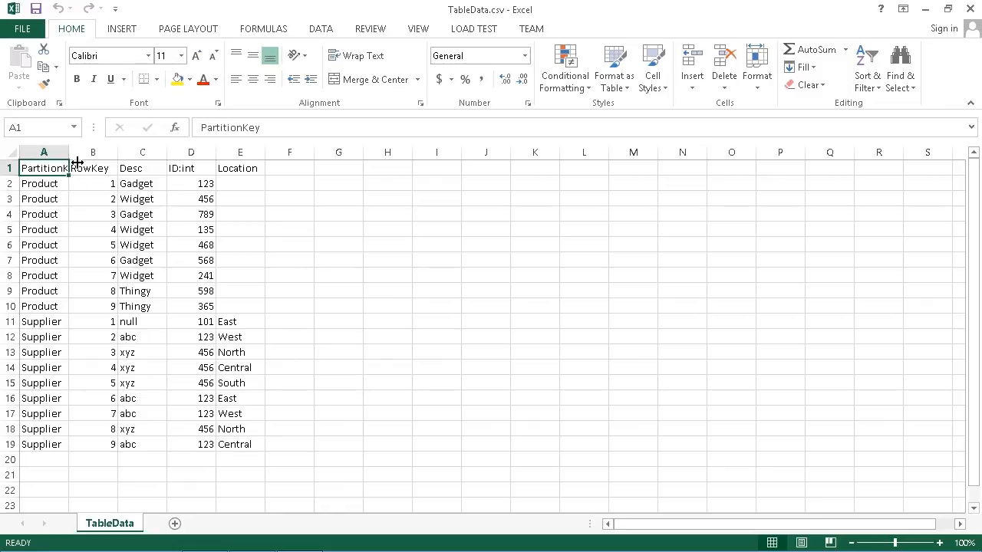
left_click_drag(71, 154, 98, 156)
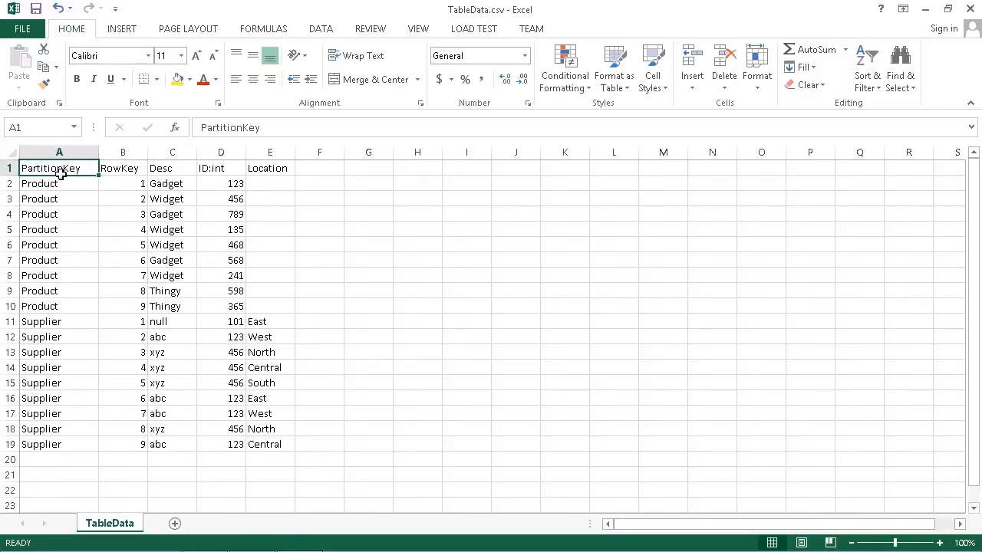
left_click(123, 167)
left_click_drag(158, 158, 161, 157)
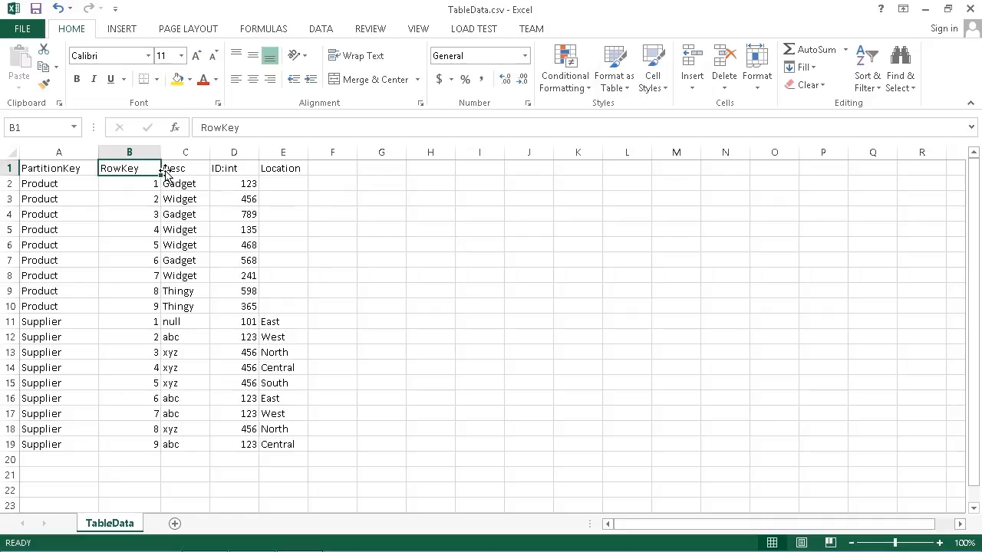
left_click(189, 175)
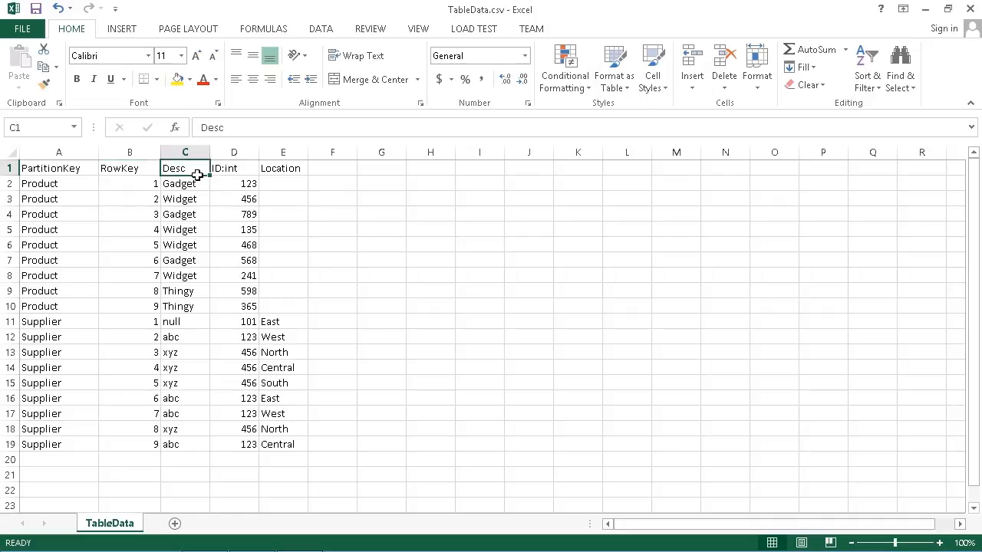
left_click(233, 175)
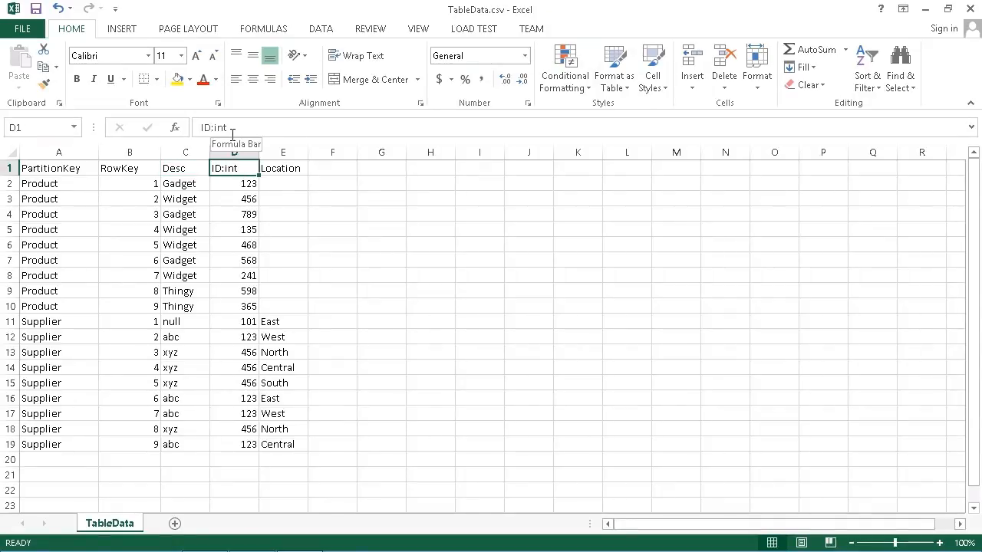
left_click(297, 176)
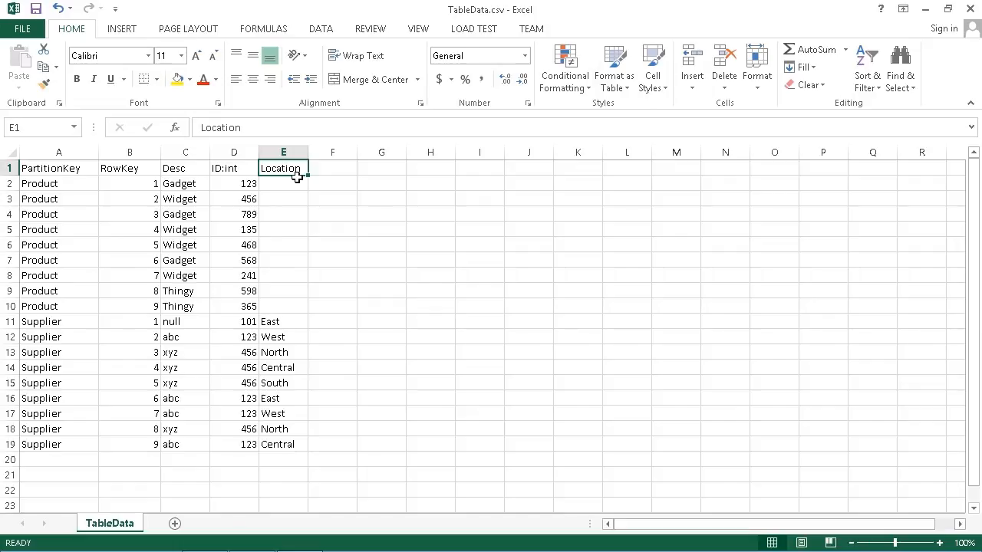
Step: Return to Azure Storage Explorer and view the entity download options for TestTable1 without downloading anything
left_click(925, 9)
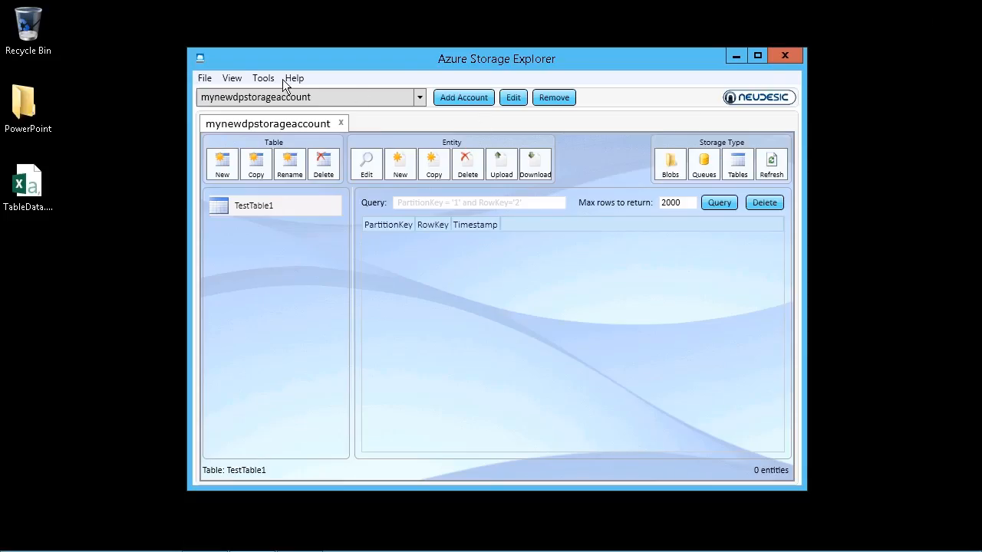
left_click(534, 165)
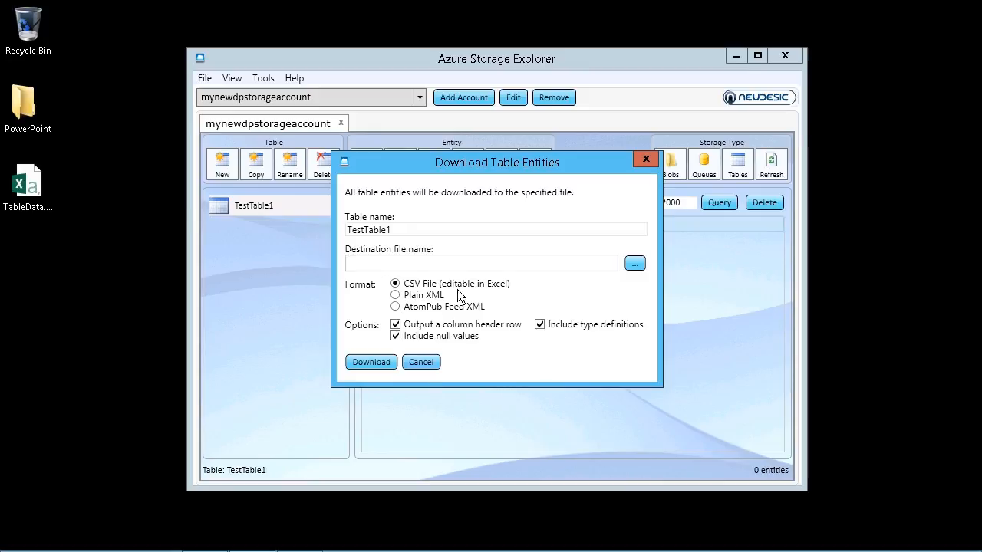
left_click(428, 365)
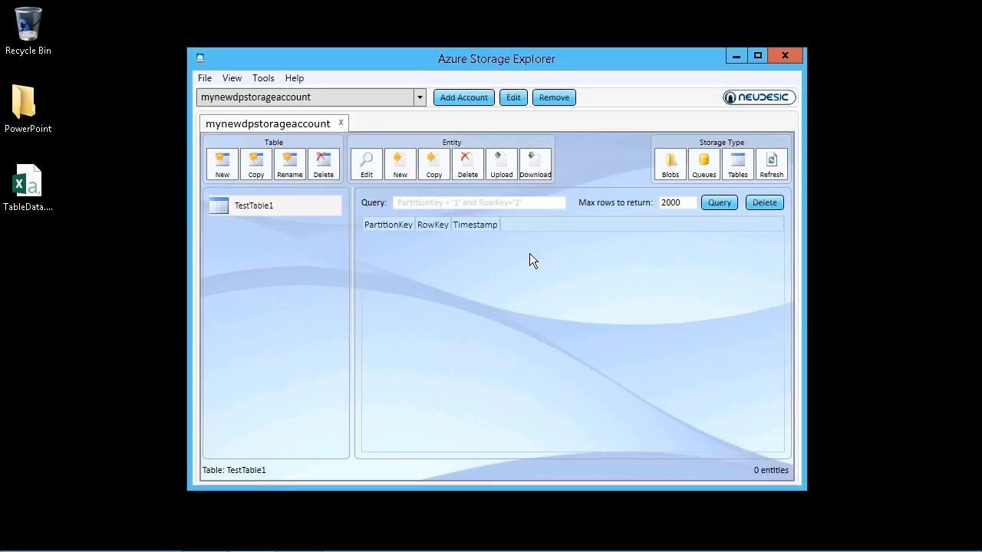
Step: Reopen TableData.csv in Excel, discarding its changes, and close the file
double_click(31, 187)
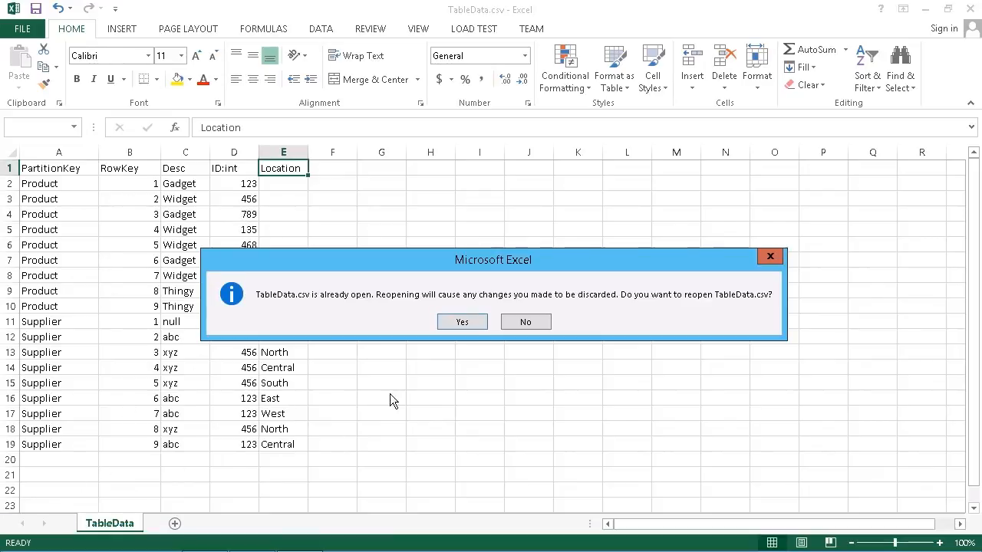
left_click(475, 329)
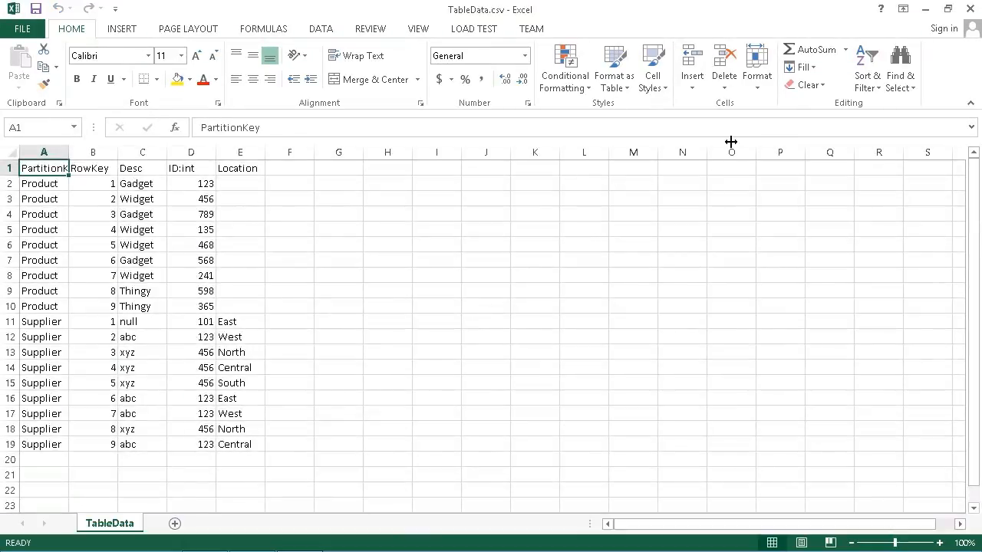
left_click(970, 9)
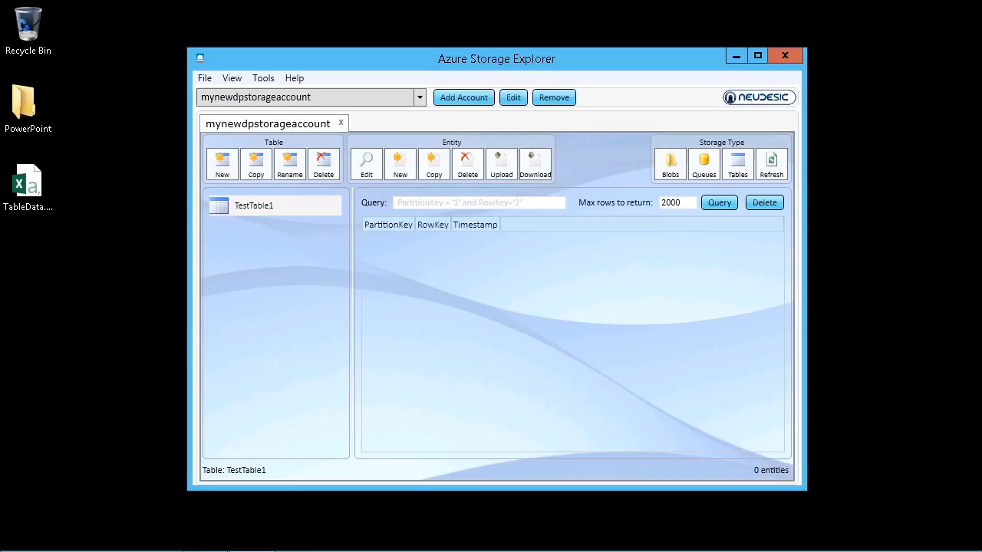
Step: Check the contents of TestTable1 in Visual Studio and return to Azure Storage Explorer
mouse_move(261, 549)
left_click(216, 547)
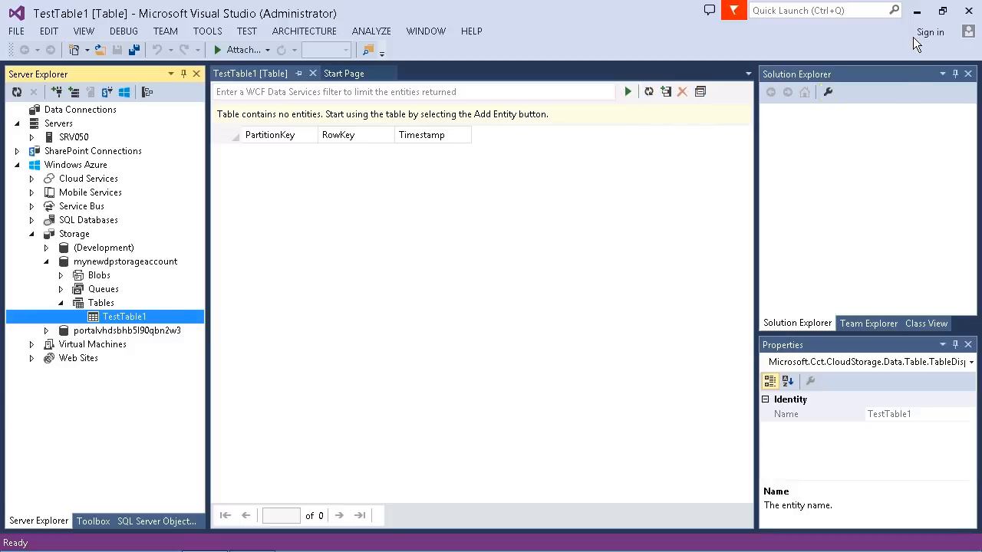
left_click(916, 11)
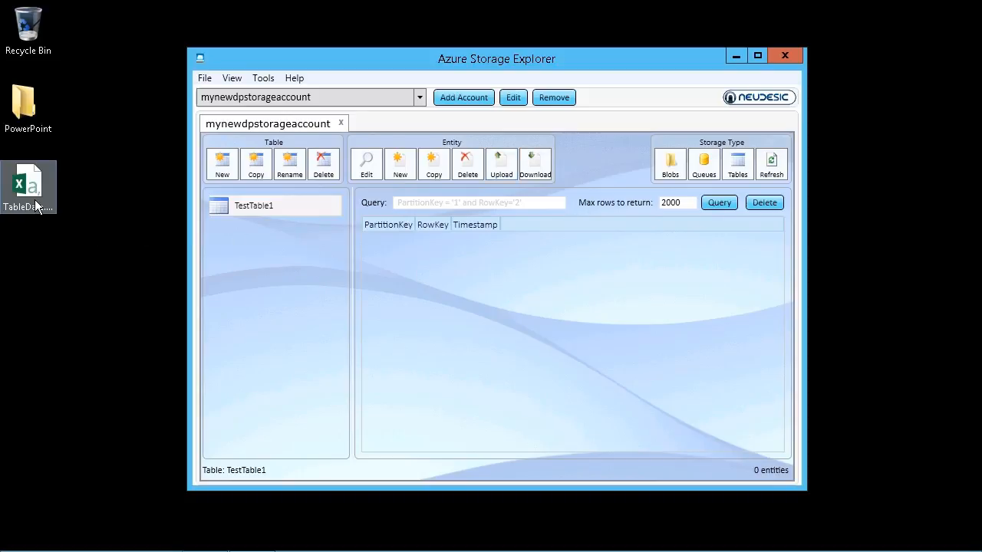
Step: Upload the desktop file TableData.csv into TestTable1 in CSV format, with its column header row included
left_click(509, 170)
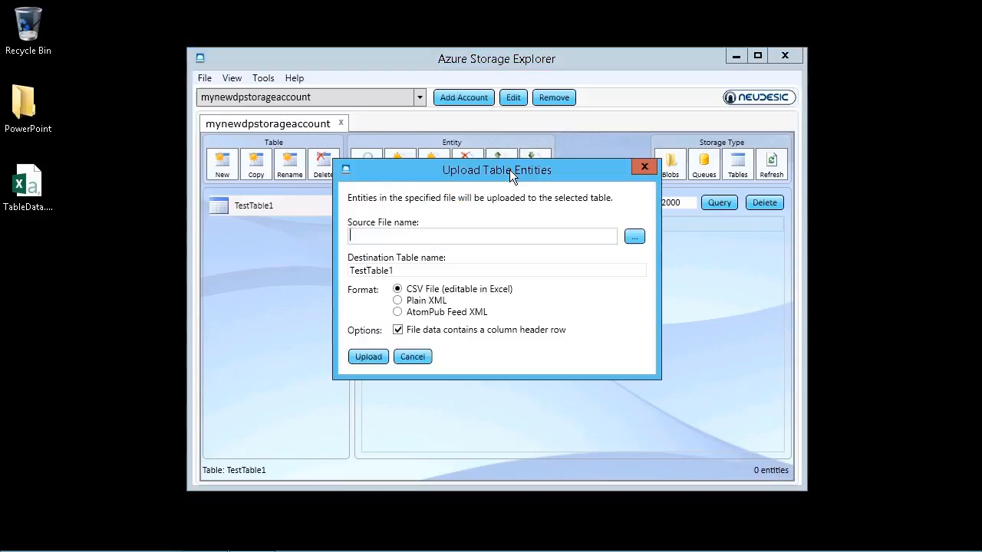
left_click(645, 244)
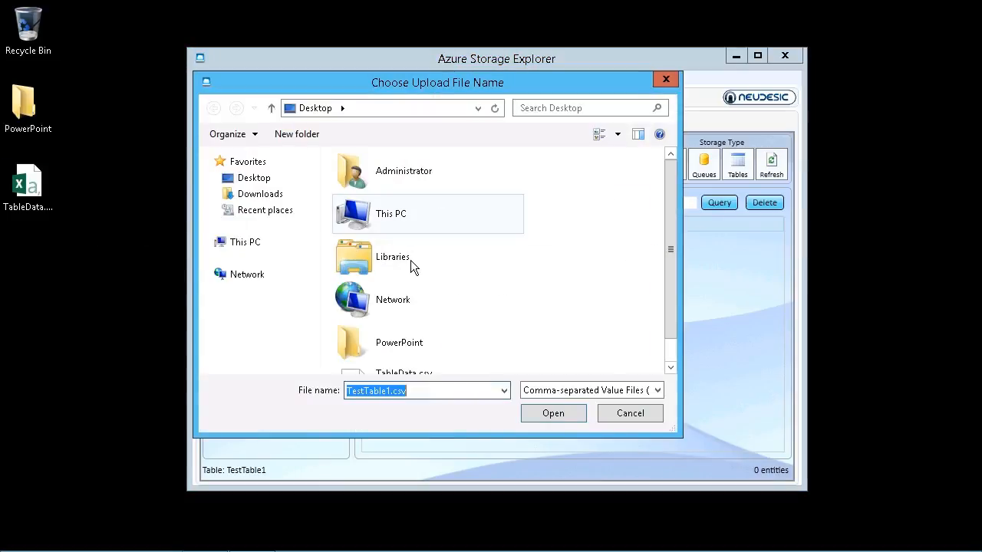
scroll(668, 357, "down", 1)
left_click(394, 358)
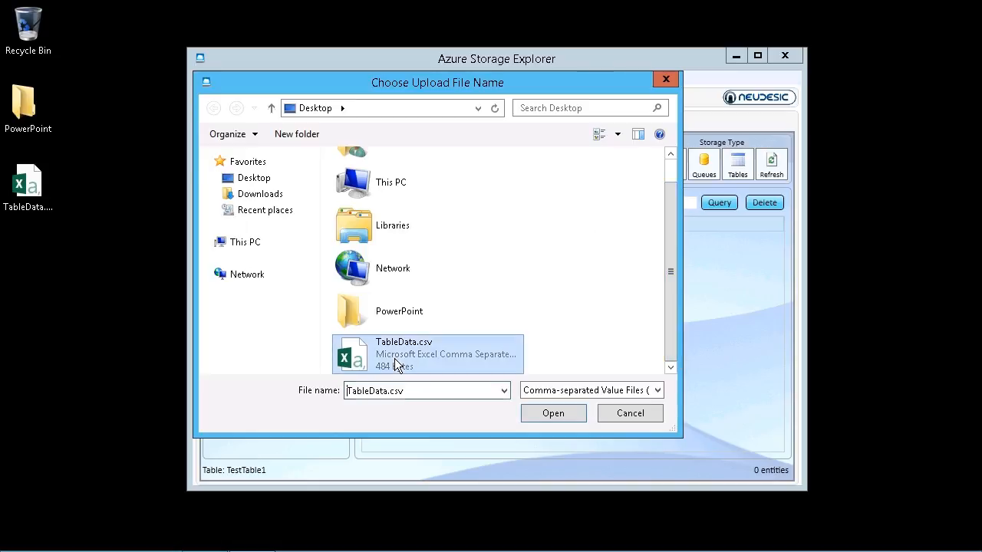
left_click(559, 416)
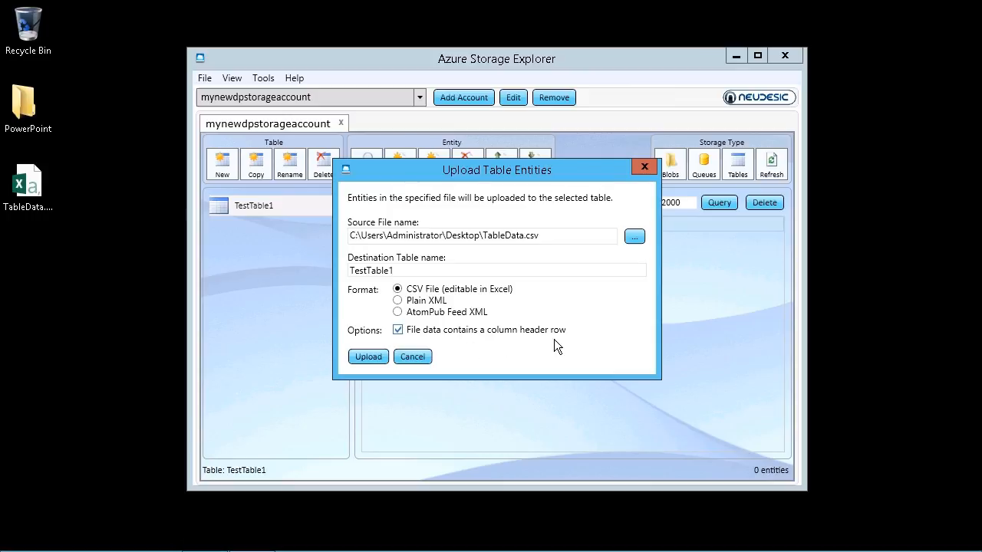
left_click(376, 365)
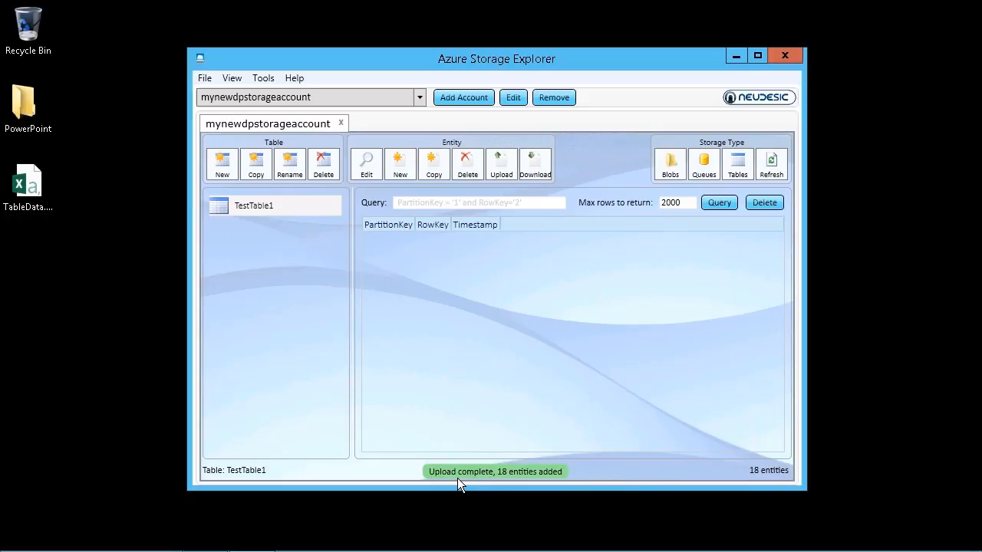
Step: Check the error list for upload problems and close it
left_click(233, 79)
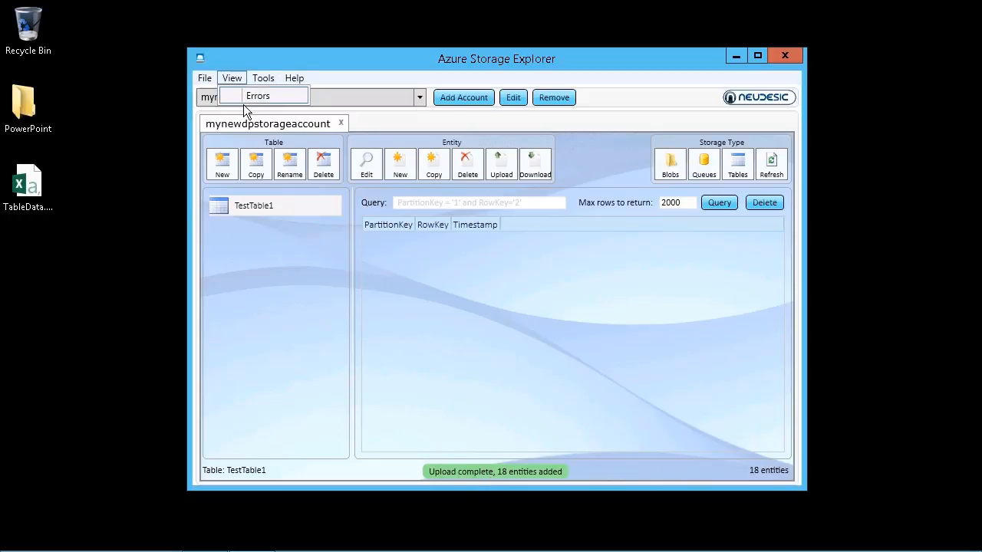
left_click(246, 98)
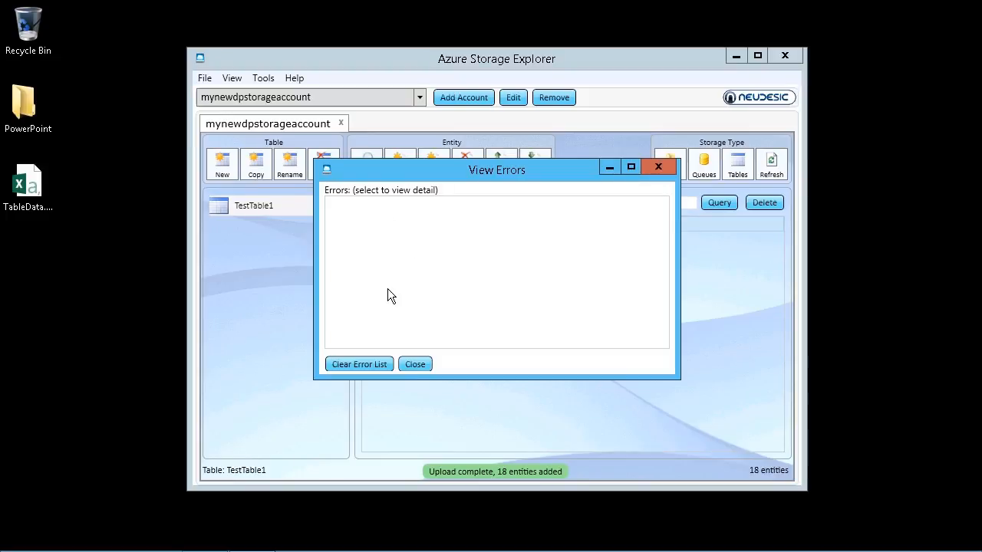
left_click(426, 371)
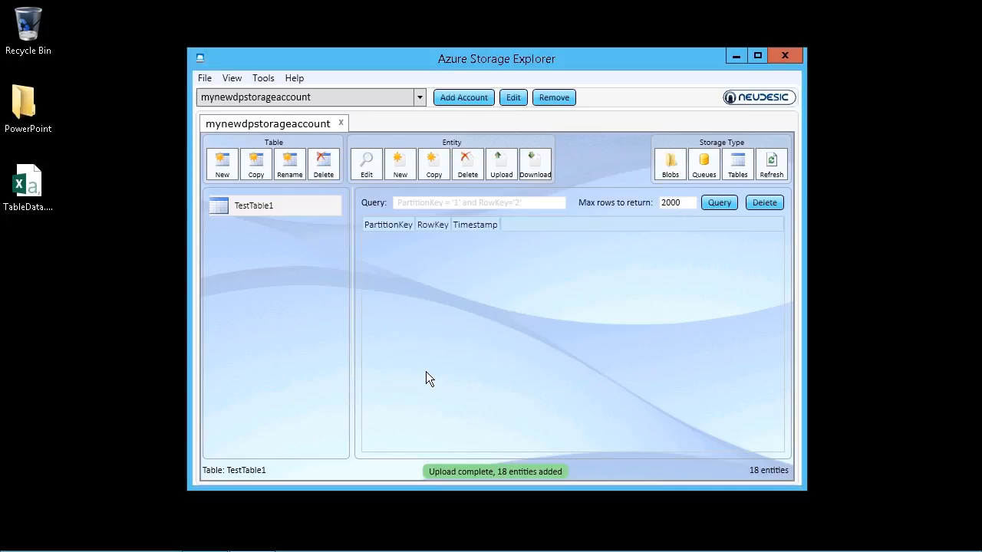
Step: Refresh the storage account and query TestTable1 with a maximum of 2000 rows, reviewing the returned entities
left_click(778, 173)
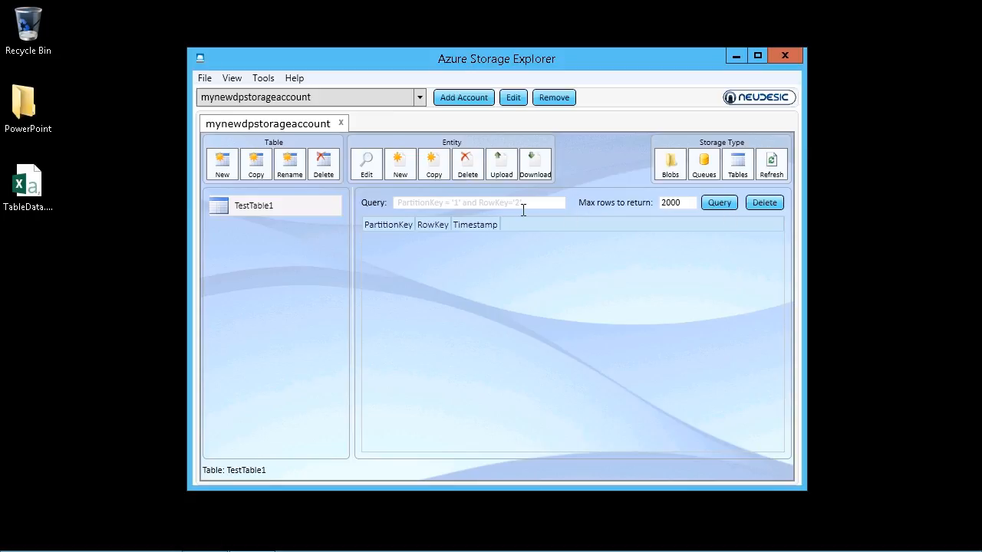
left_click_drag(695, 204, 659, 206)
left_click(732, 210)
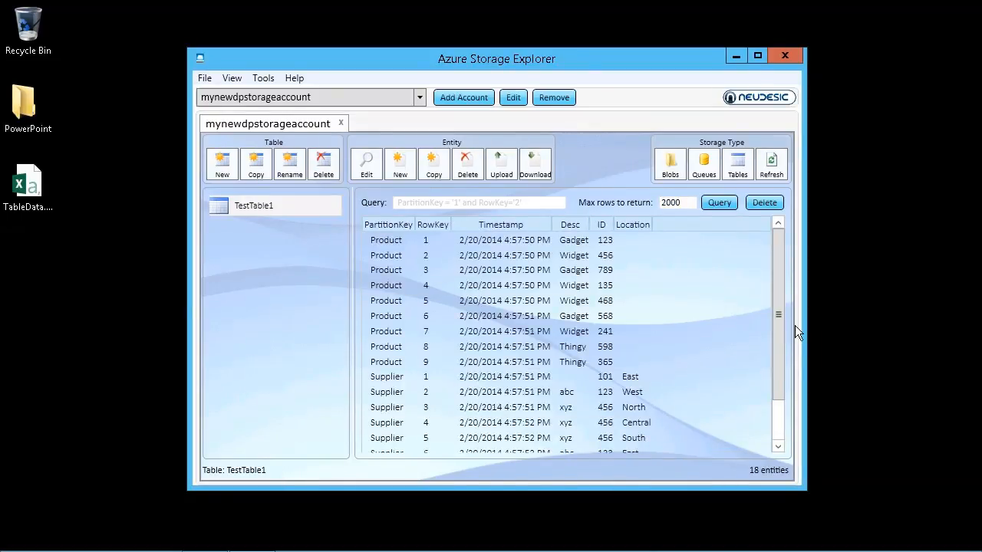
left_click_drag(786, 350, 783, 398)
left_click_drag(781, 320, 777, 247)
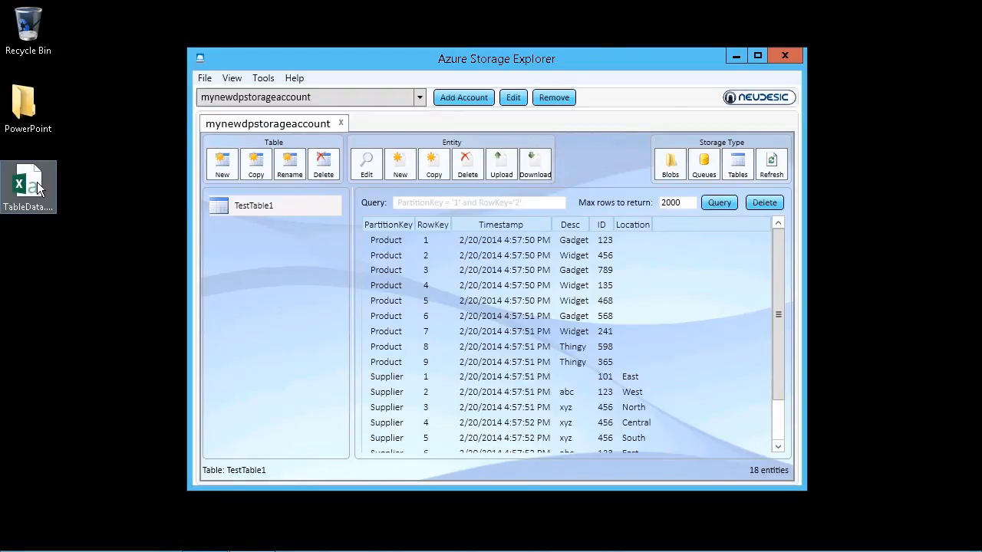
Step: Switch to Visual Studio and refresh TestTable1 under mynewdpstorageaccount to view its uploaded entities
mouse_move(213, 546)
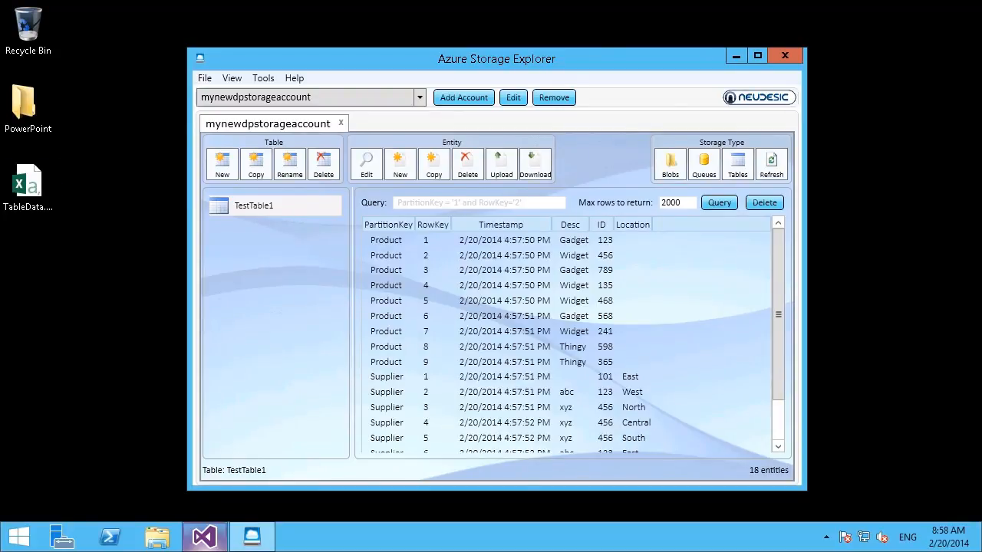
left_click(208, 539)
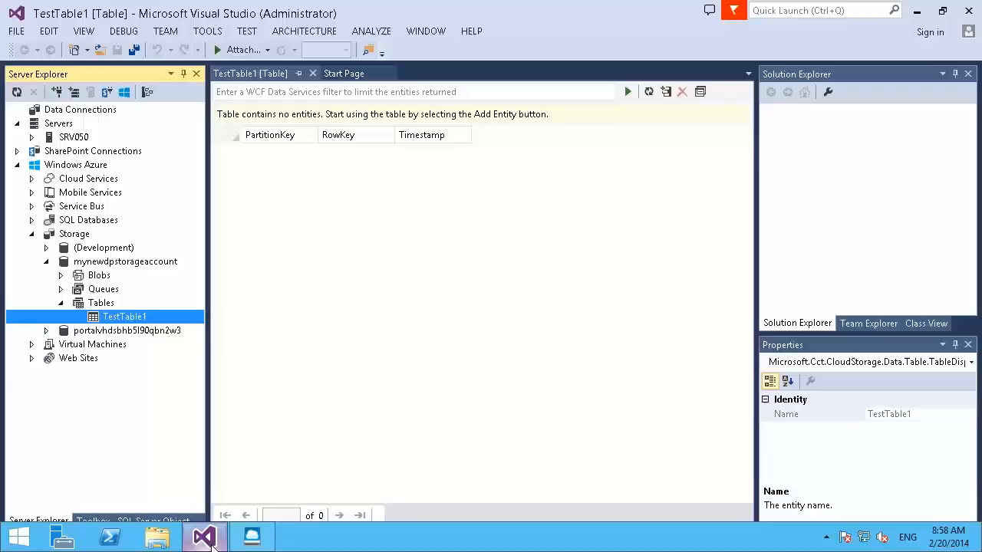
right_click(124, 317)
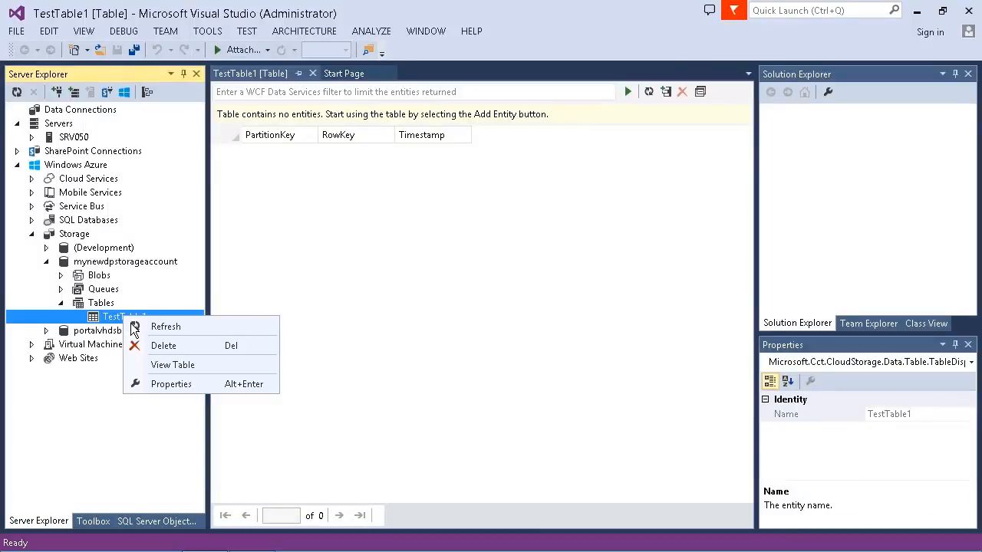
left_click(173, 332)
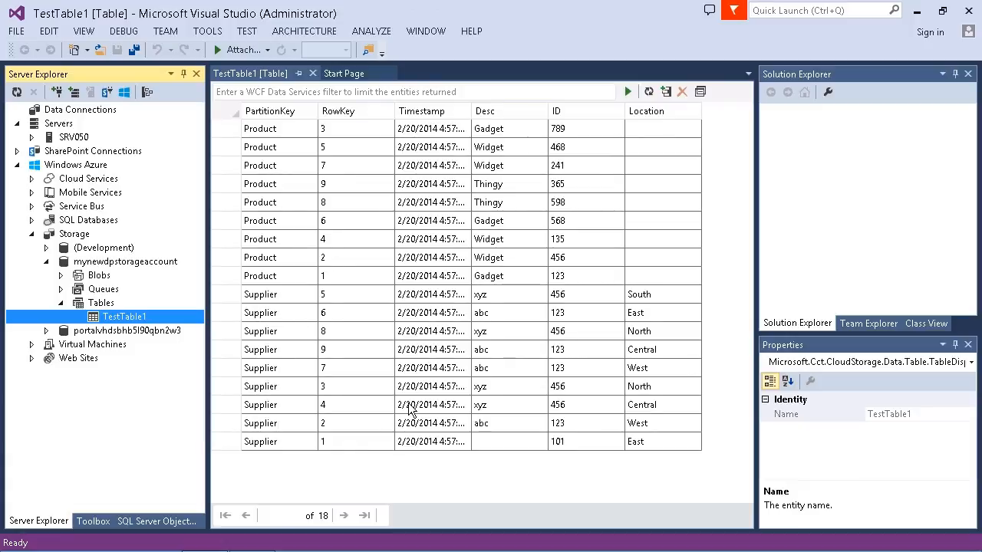
left_click(734, 254)
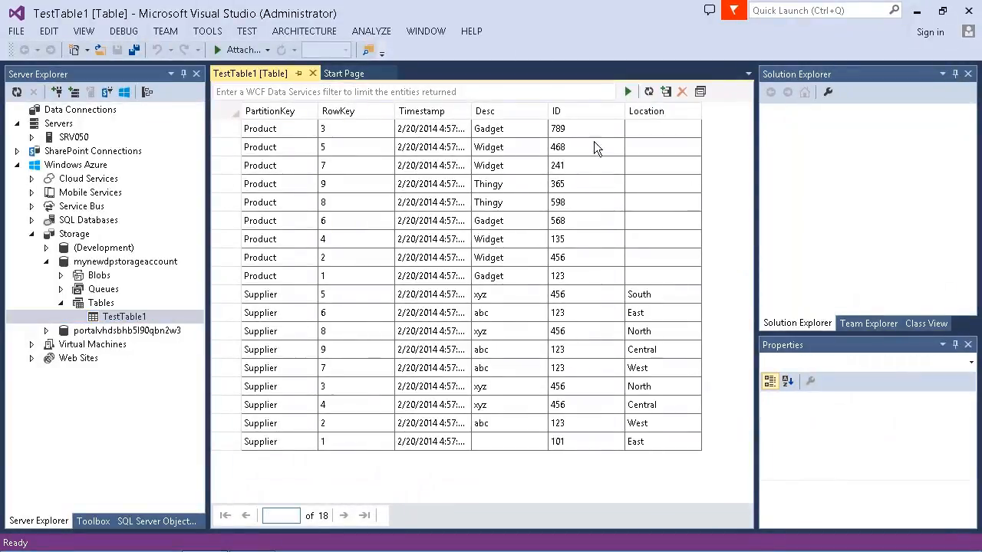